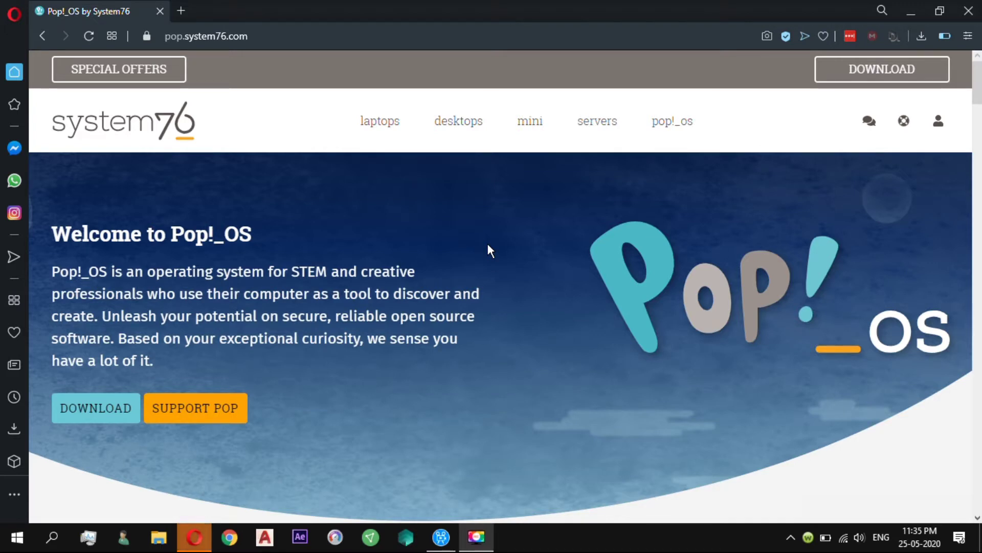
Step: Scroll down the Pop!_OS homepage at pop.system76.com
scroll(488, 244, "down", 5)
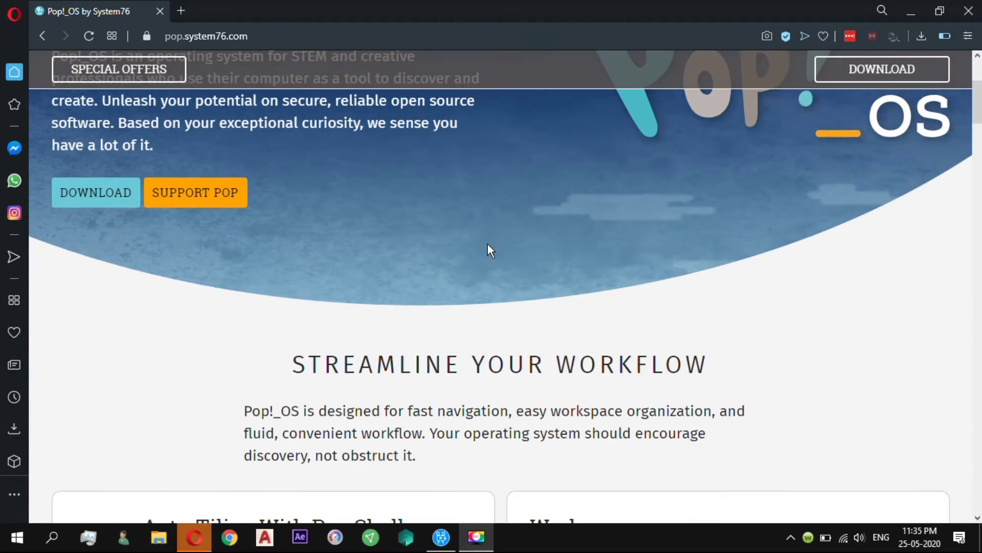
scroll(487, 244, "down", 15)
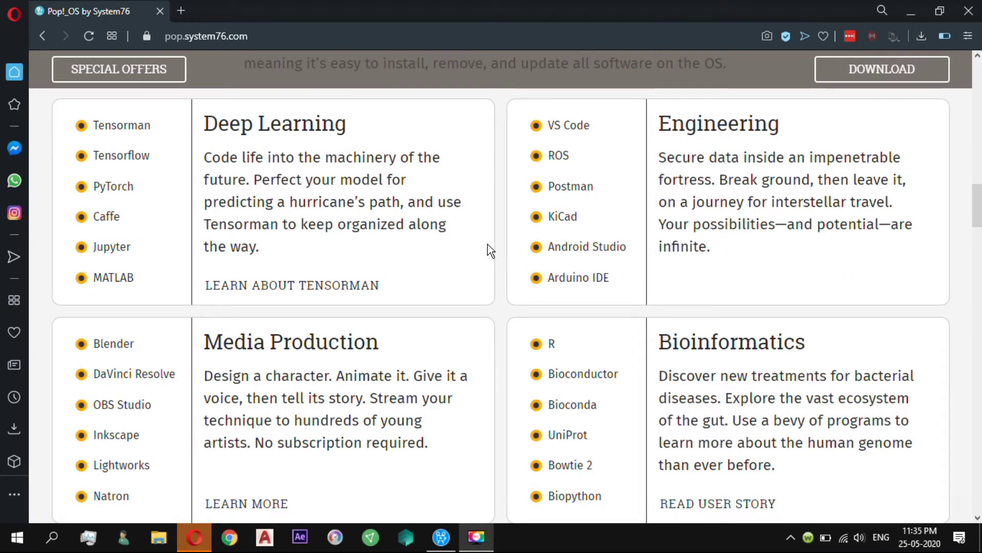
scroll(487, 244, "down", 12)
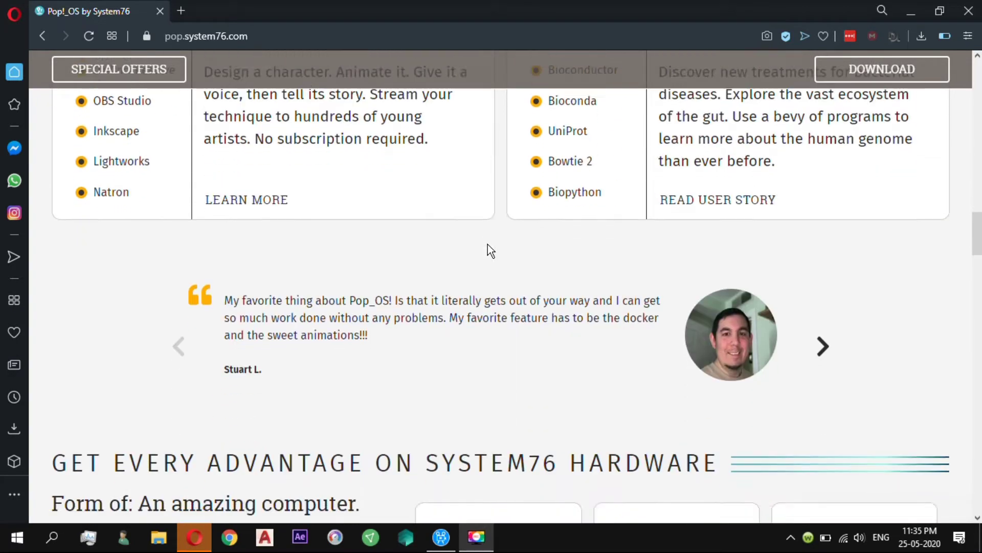
scroll(488, 244, "down", 11)
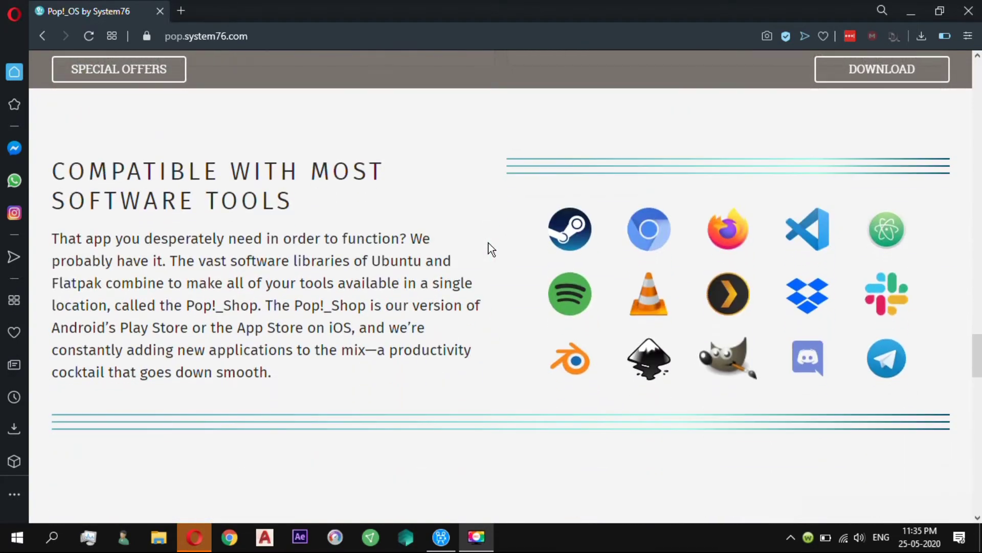
scroll(489, 248, "down", 12)
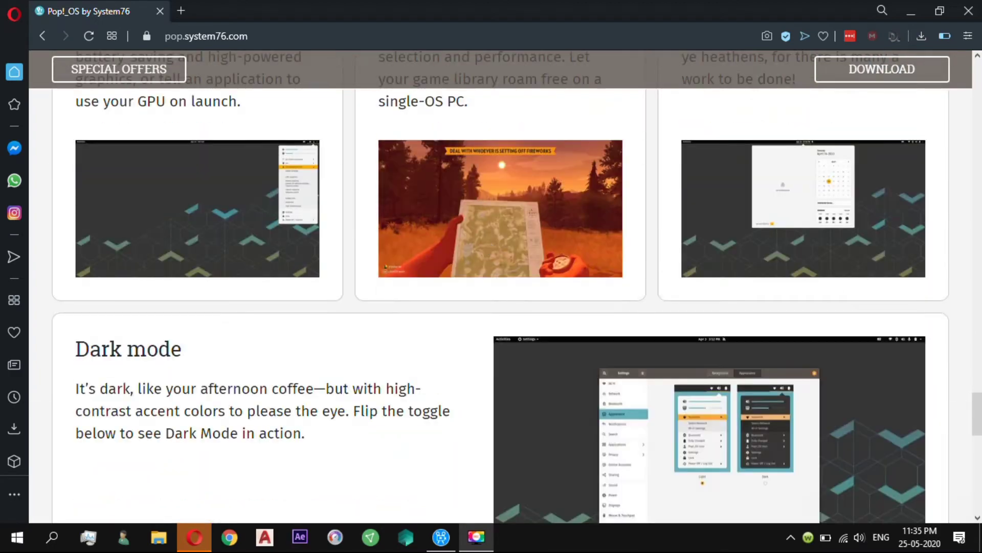
left_click_drag(977, 431, 972, 71)
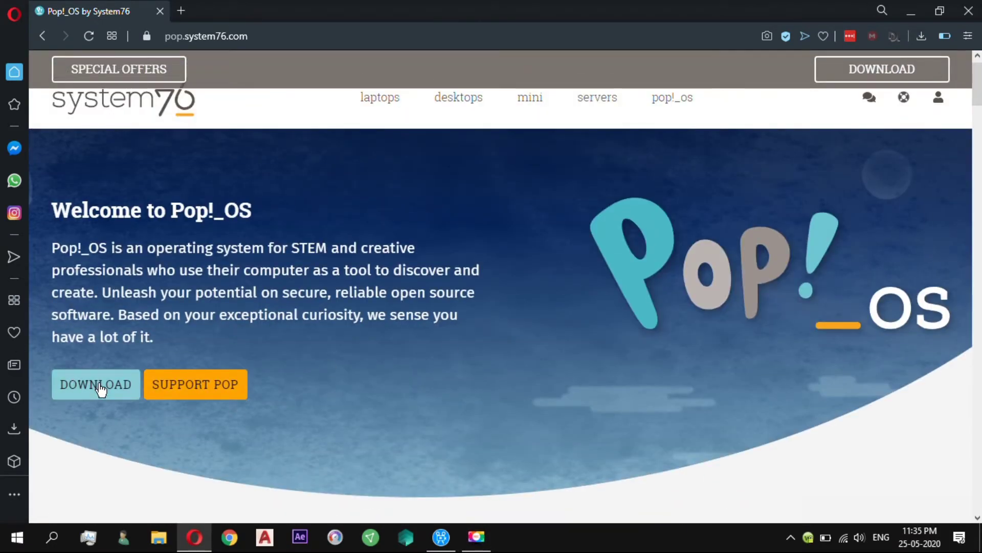
left_click(97, 385)
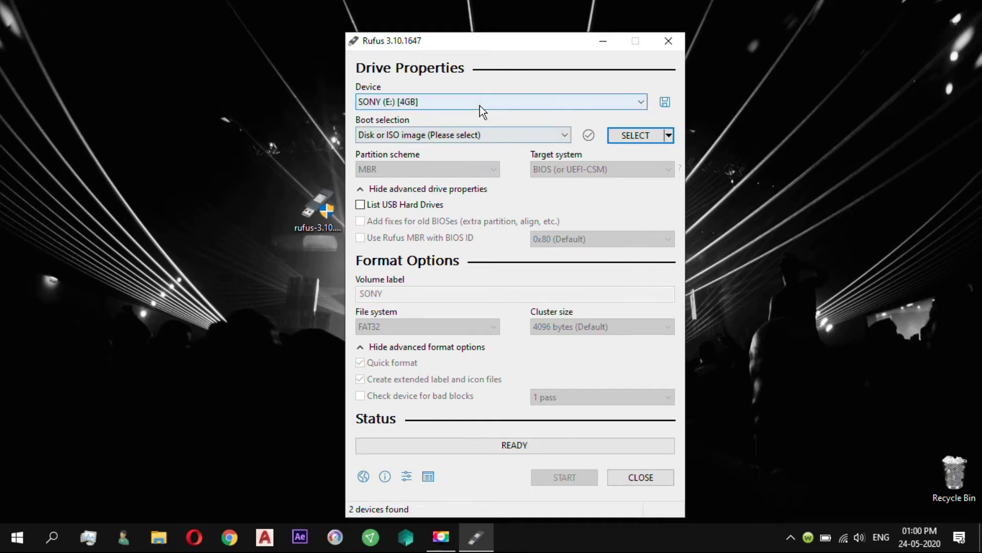
Step: Flash pop-os_20.04_amd64_intel_6.iso onto the SONY (E:) USB drive, accepting the data-loss warning
left_click(480, 105)
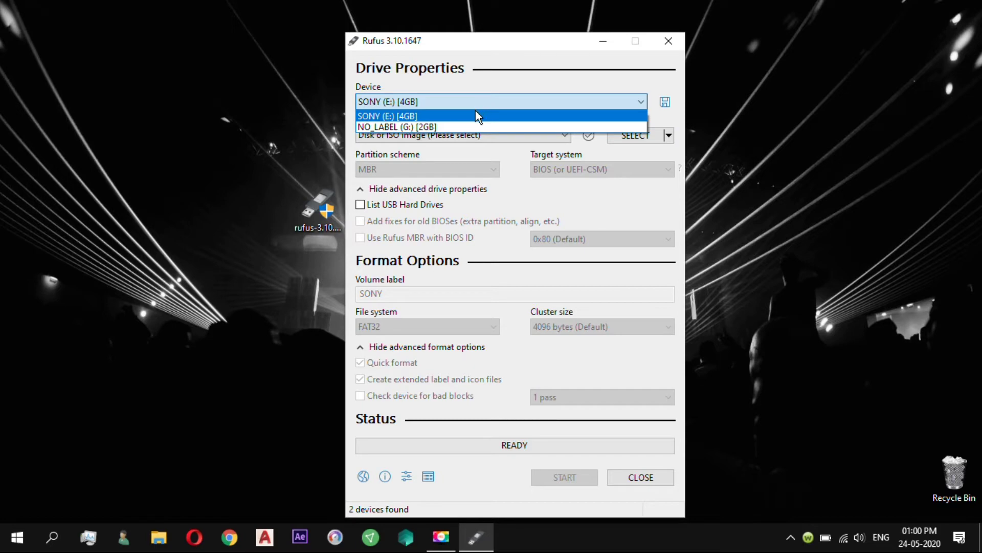
left_click(476, 115)
left_click(646, 137)
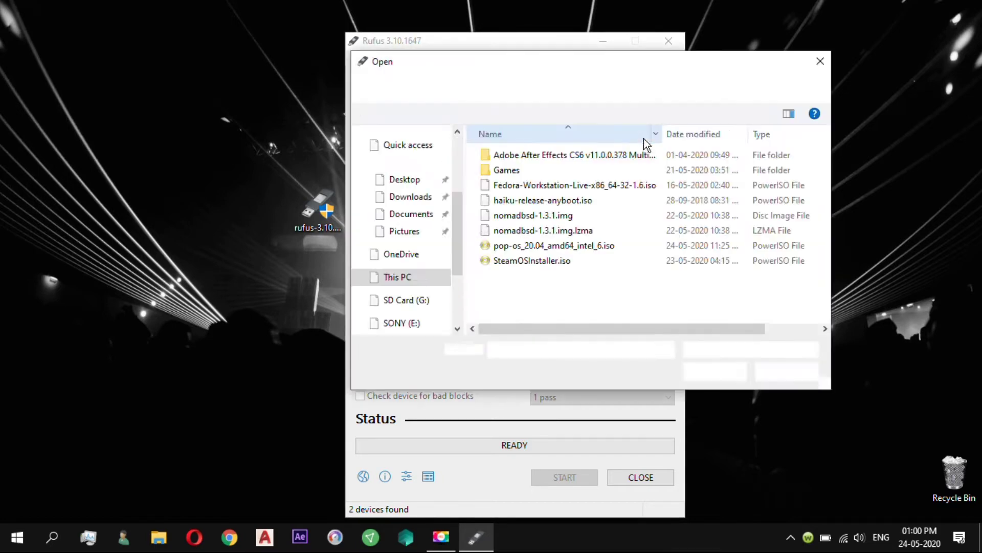
left_click(604, 248)
left_click(713, 369)
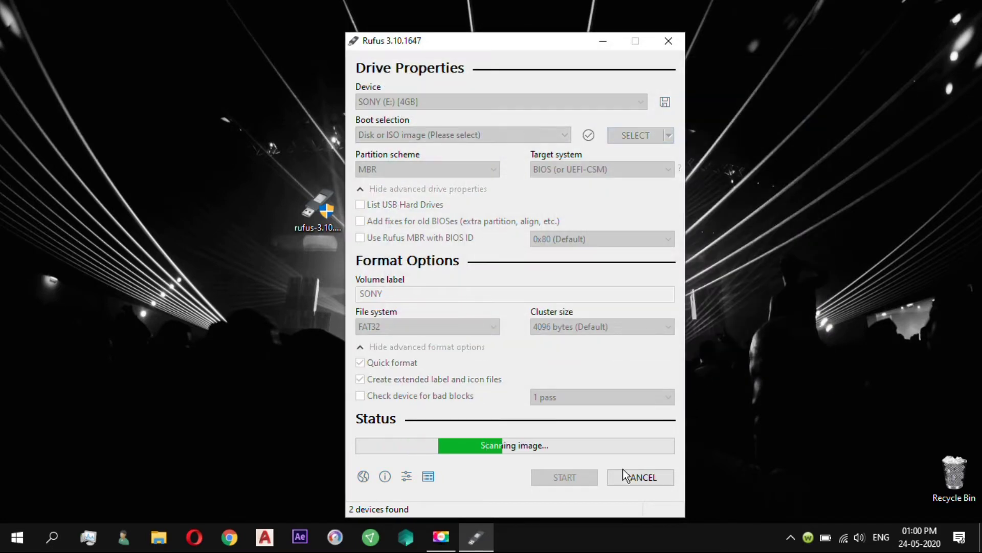
left_click(582, 471)
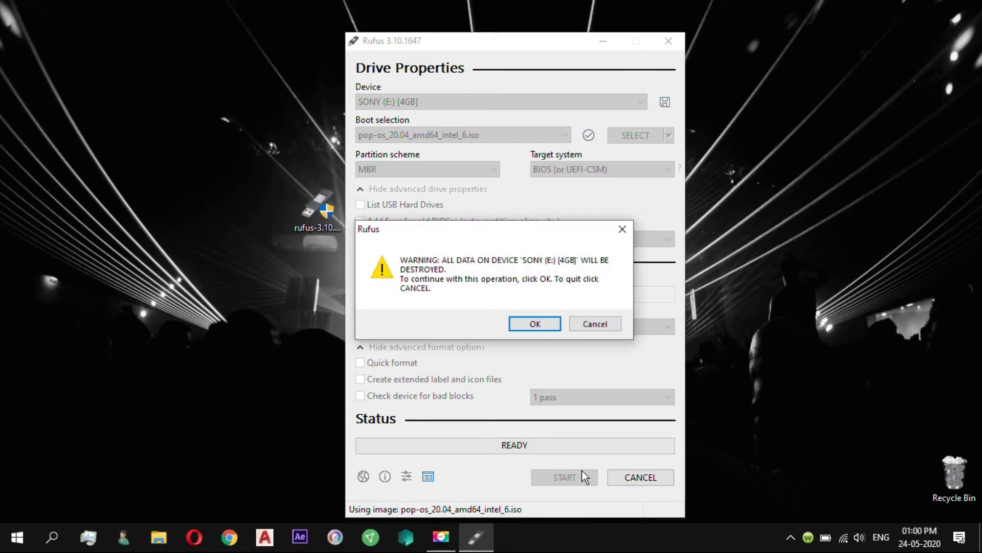
left_click(535, 325)
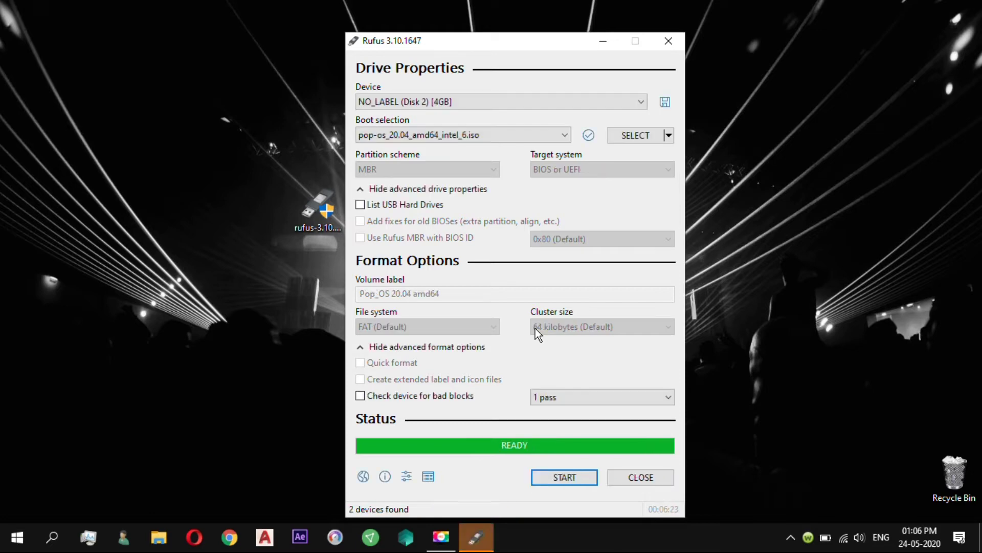
Step: Close Rufus and restart Windows from the Start menu's Power options
left_click(618, 477)
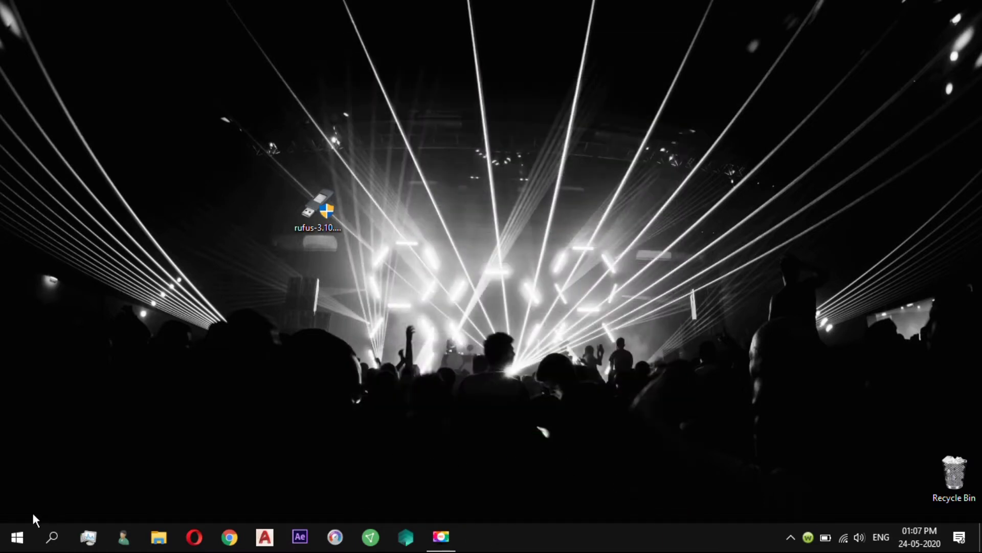
left_click(28, 531)
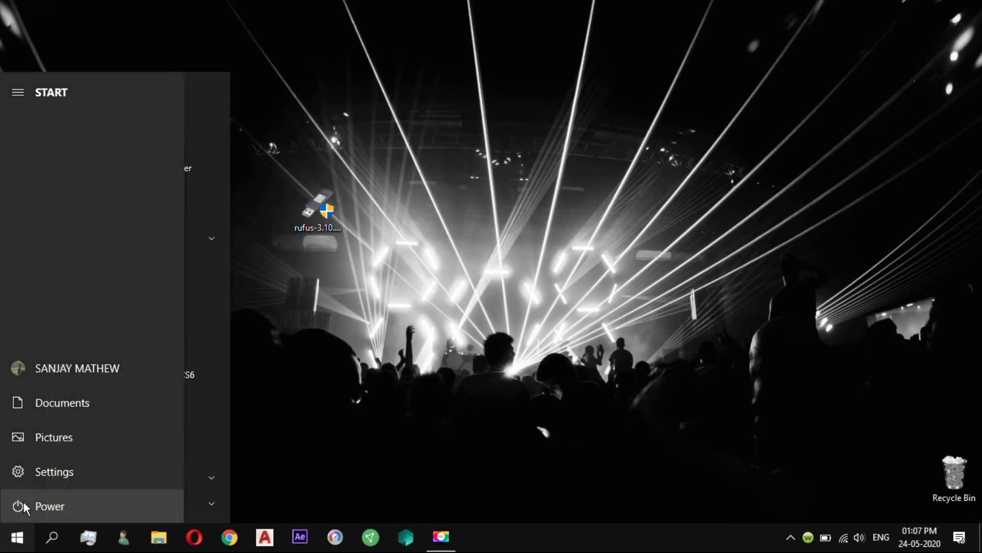
left_click(20, 503)
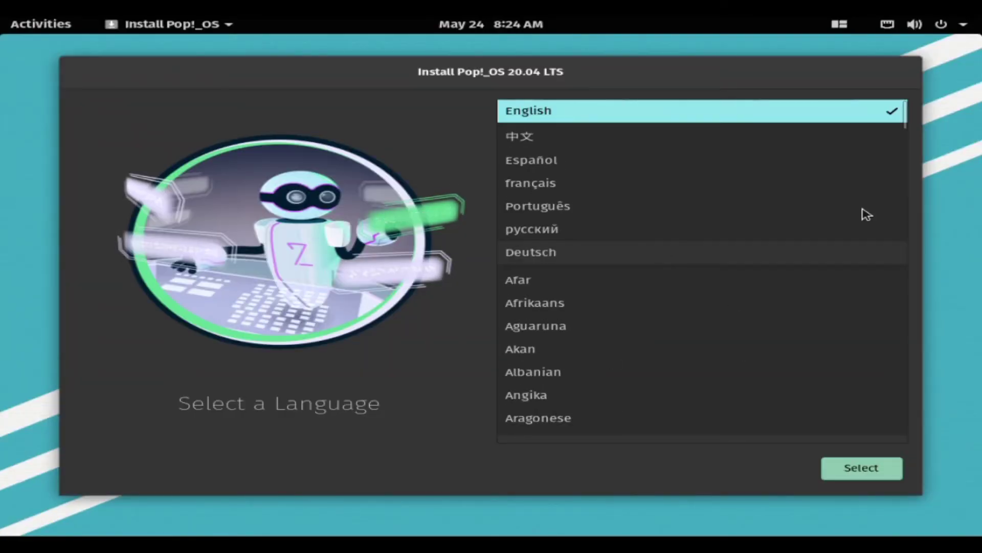
Step: Choose English, United States of America, and the Default English (US) keyboard layout
left_click(878, 479)
left_click(878, 479)
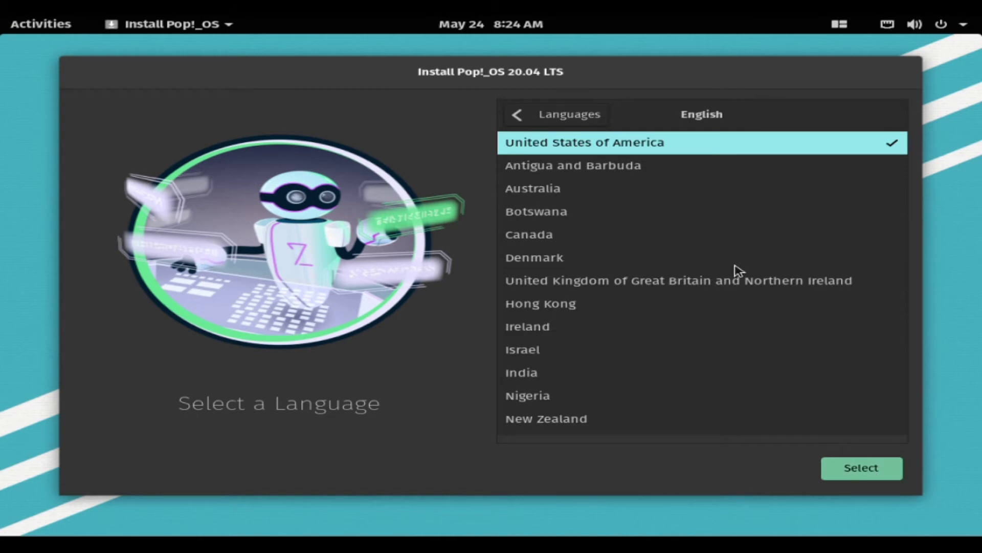
left_click(850, 471)
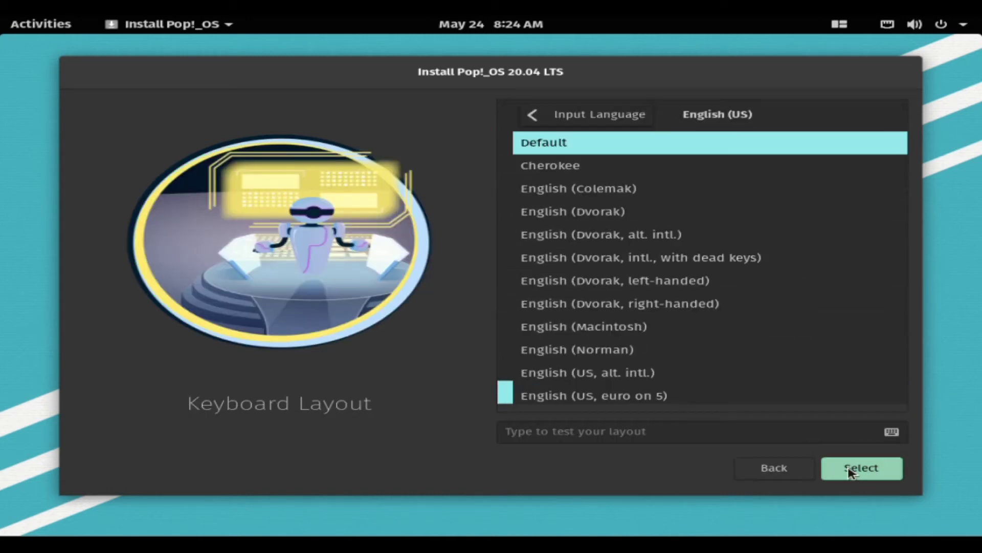
left_click(850, 471)
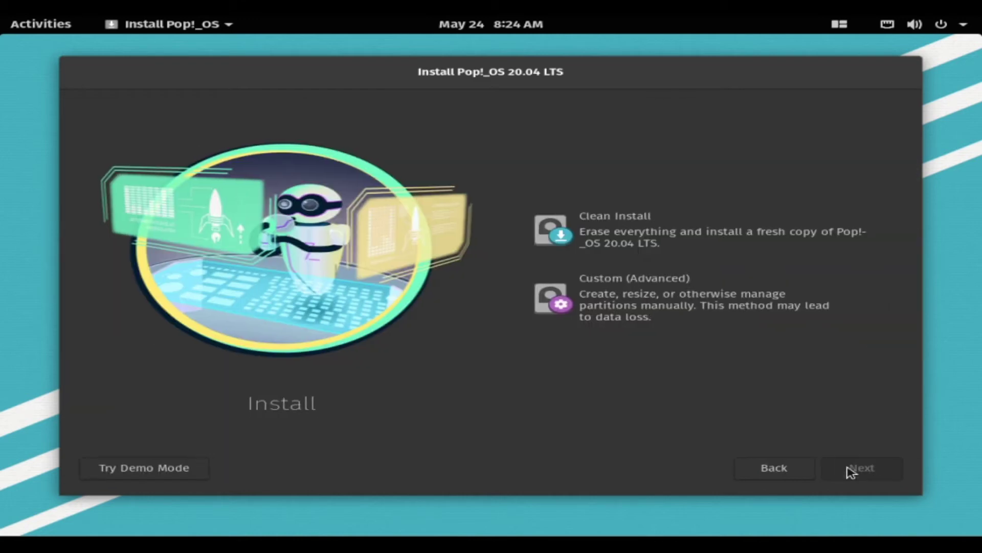
Step: Select Clean Install rather than Custom (Advanced) as the install type
left_click(718, 245)
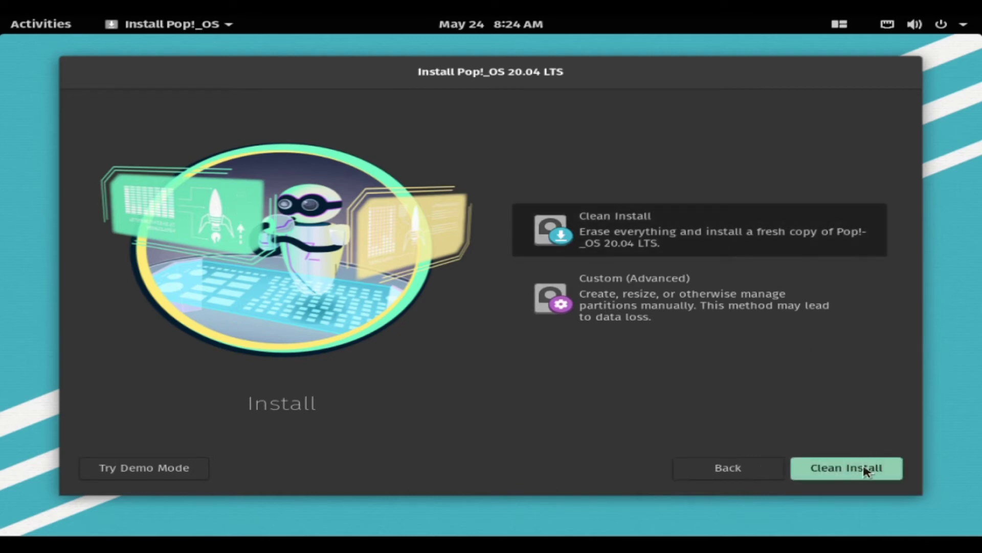
left_click(729, 297)
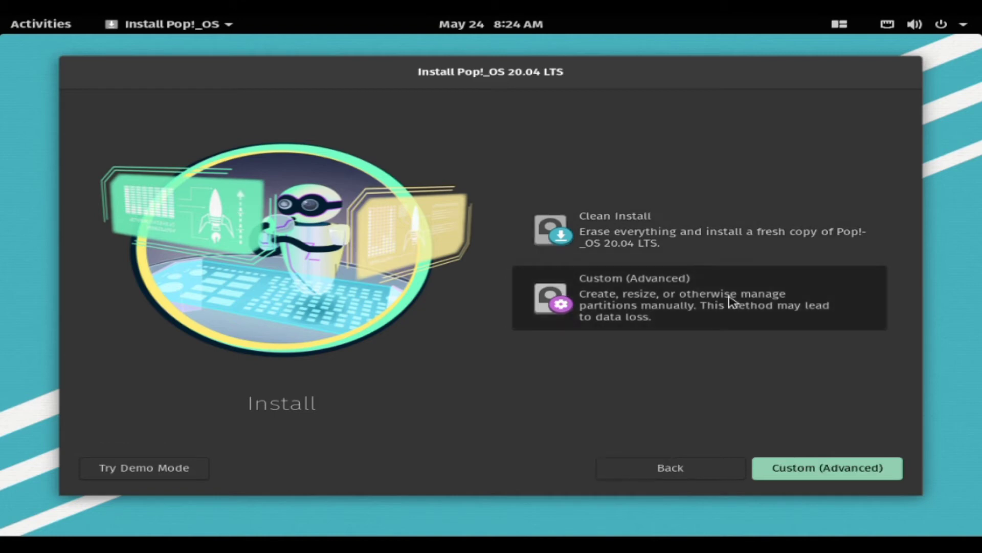
left_click(720, 232)
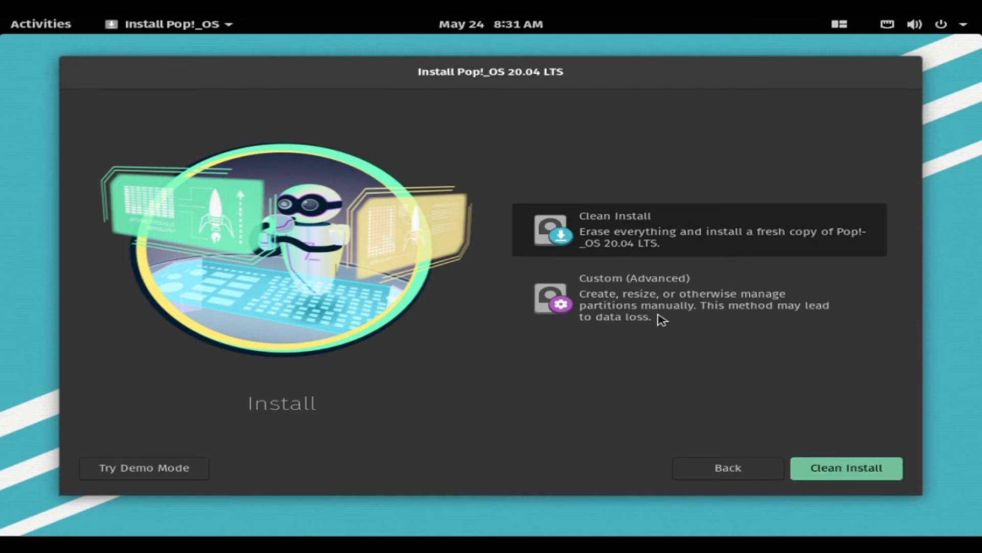
Step: Erase the 50.0 GiB /dev/sda drive and install Pop!_OS without encryption
key("Return")
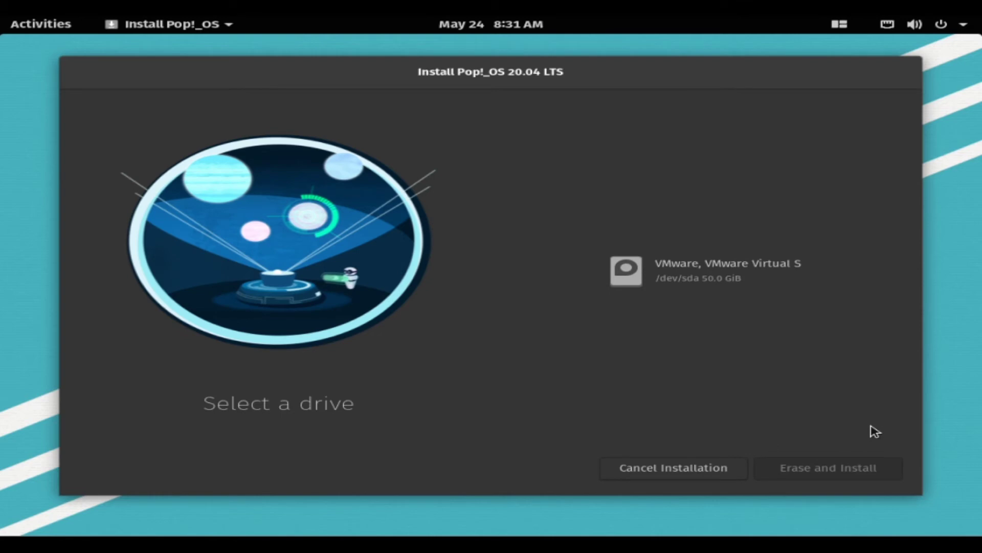
left_click(730, 281)
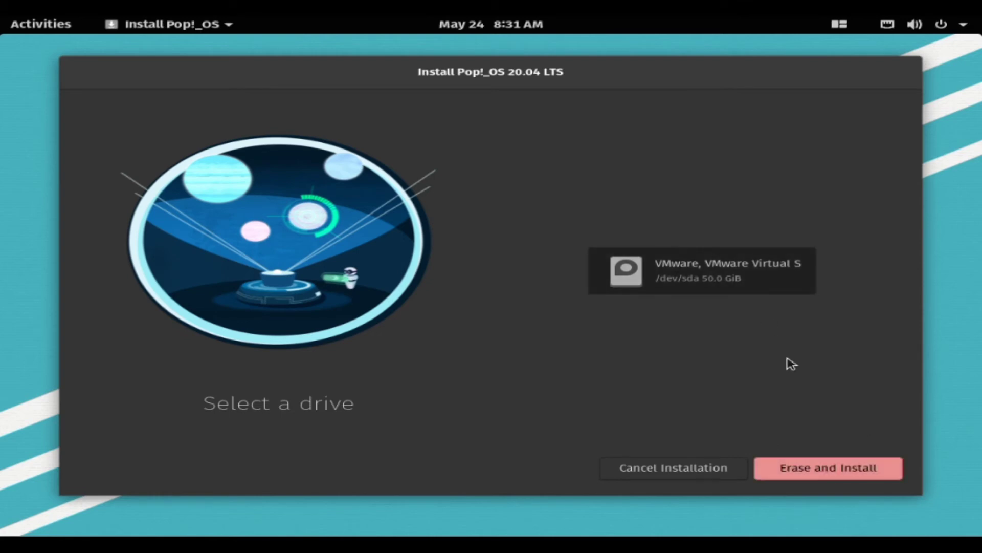
left_click(837, 470)
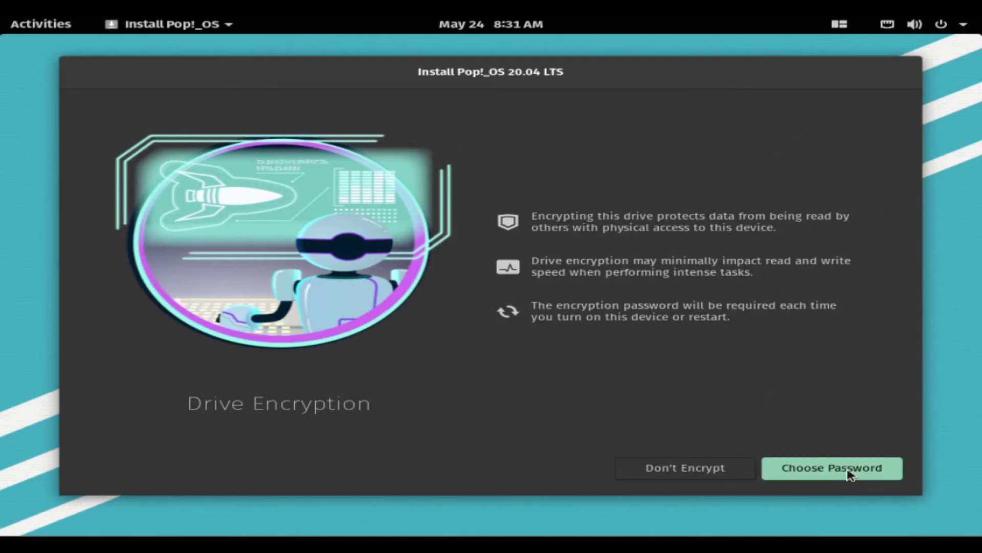
left_click(699, 472)
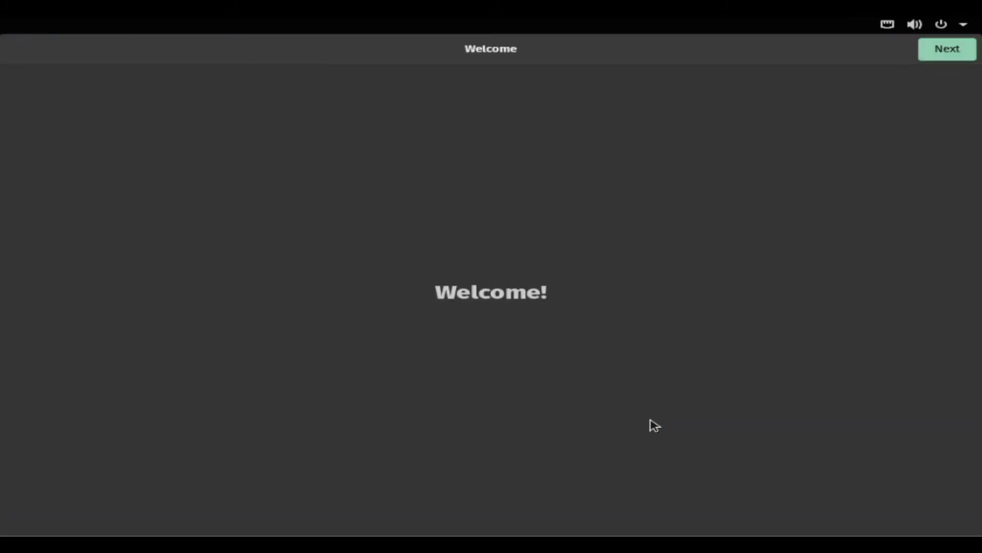
Step: Accept the English (US) typing, default privacy and detected time zone, and skip online accounts
left_click(959, 52)
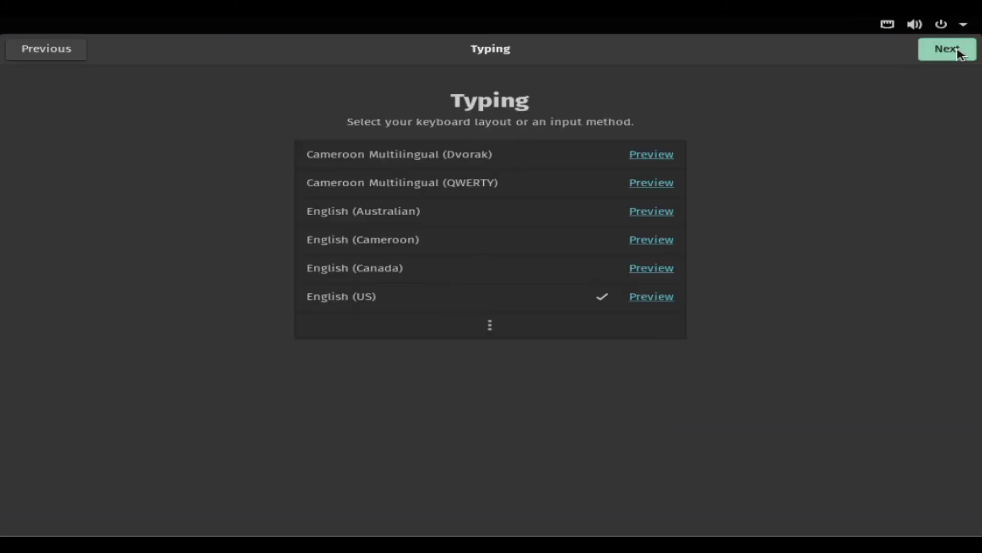
left_click(959, 52)
left_click(952, 51)
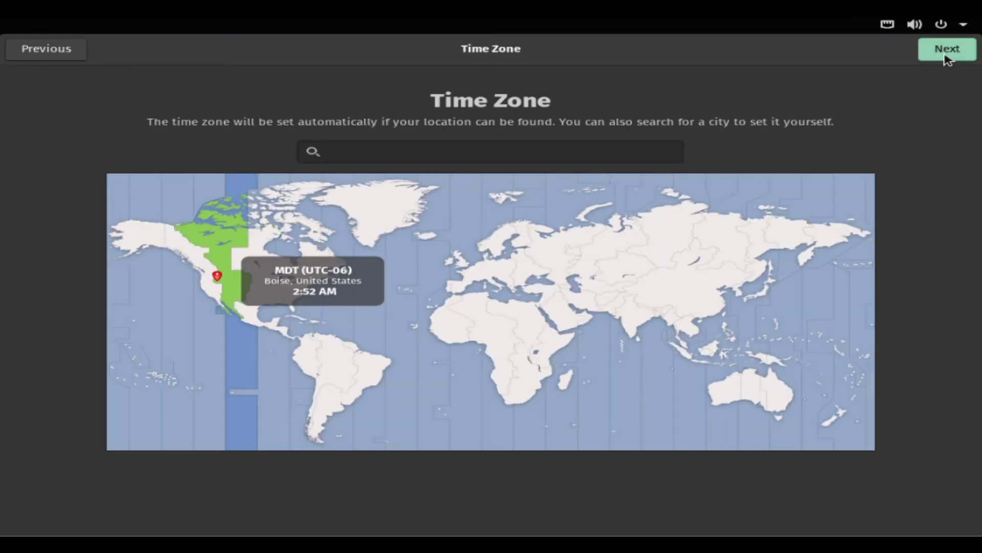
left_click(947, 55)
scroll(719, 395, "down", 5)
left_click(956, 51)
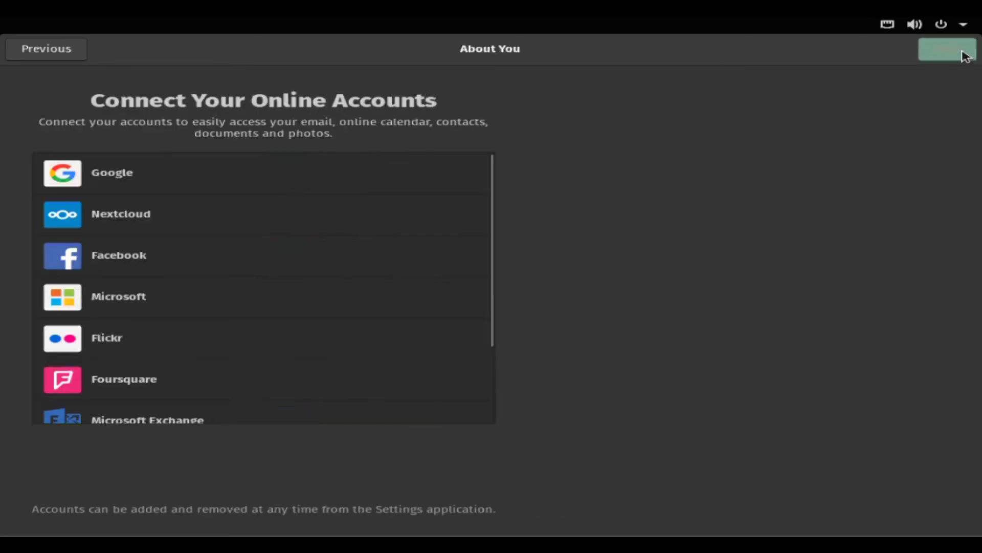
Step: Enter the full name for the new user account
type("popo")
key("BackSpace")
type("!")
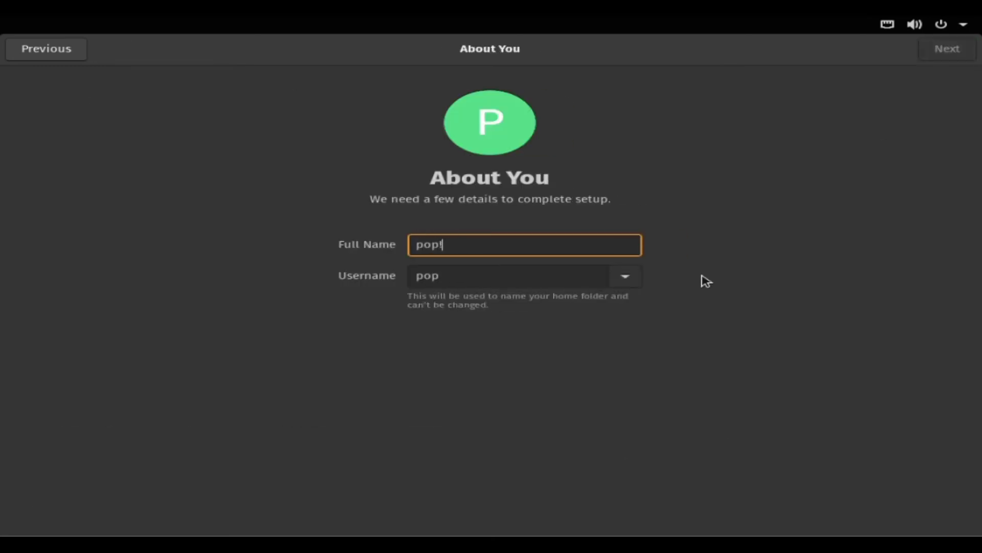
left_click(950, 54)
Step: Set and confirm the account password, then start using Pop!_OS
type("popopopopo")
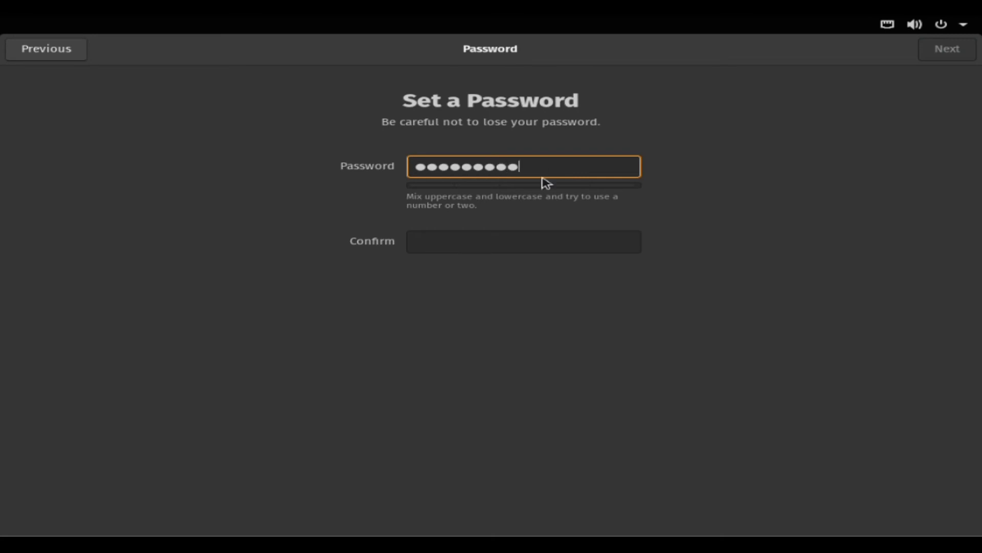
key("Tab")
type("popopopopo")
left_click(958, 59)
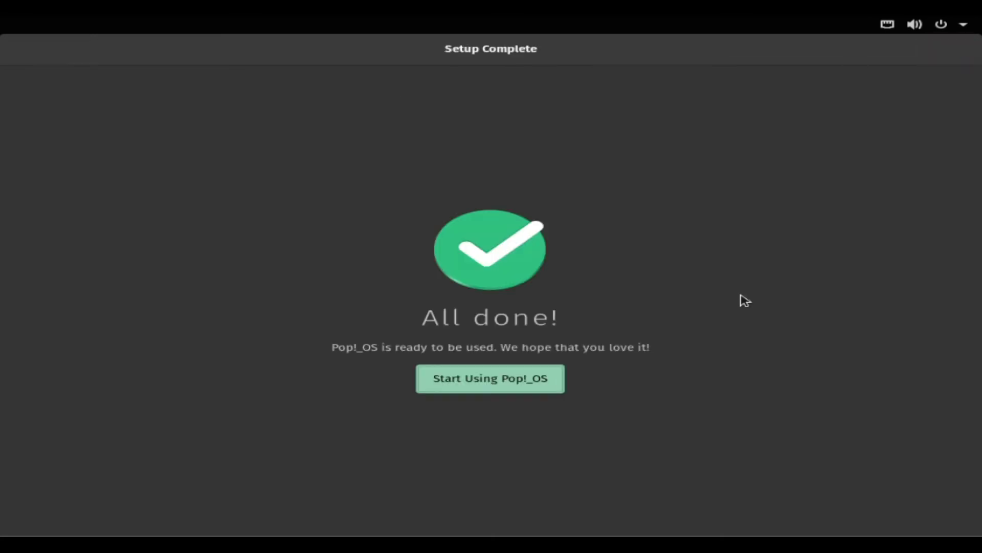
key("Return")
left_click(48, 27)
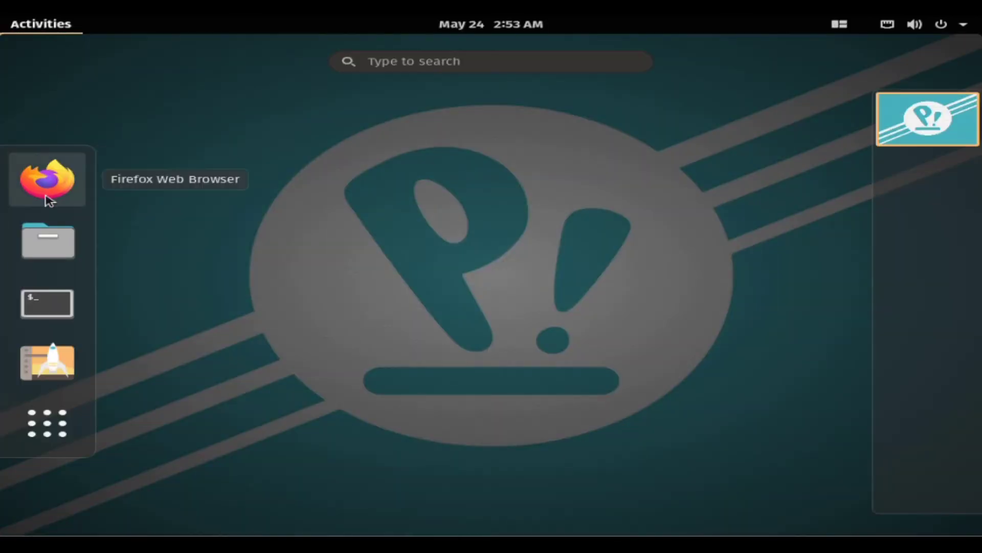
Step: Launch Pop!_Shop, browse the home page, and look at the Audio category
left_click(48, 350)
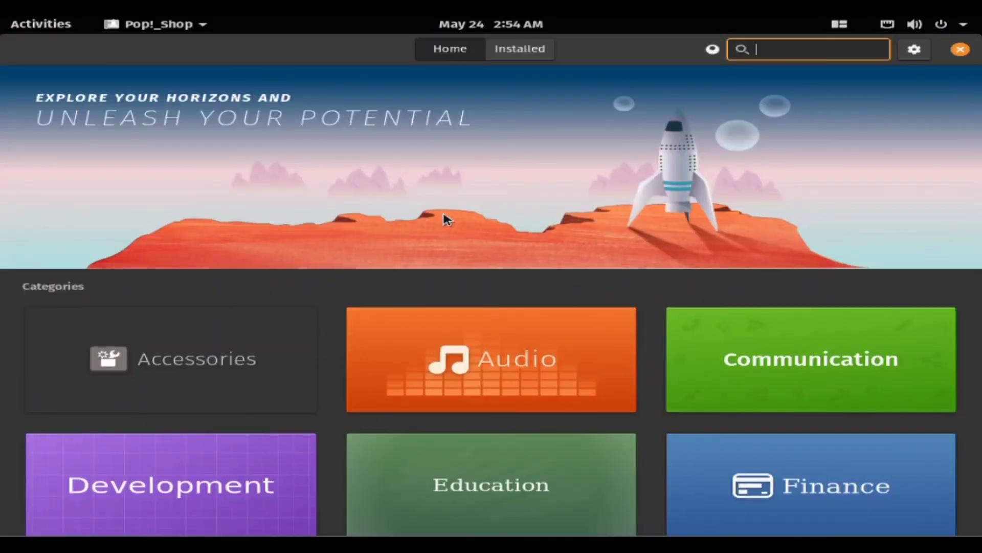
scroll(513, 198, "down", 5)
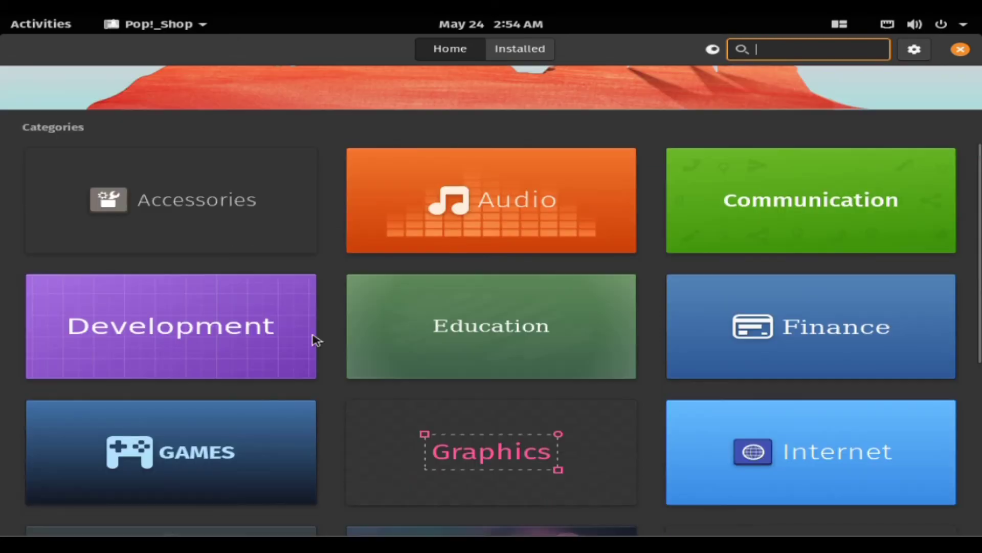
scroll(971, 465, "down", 10)
scroll(949, 114, "up", 15)
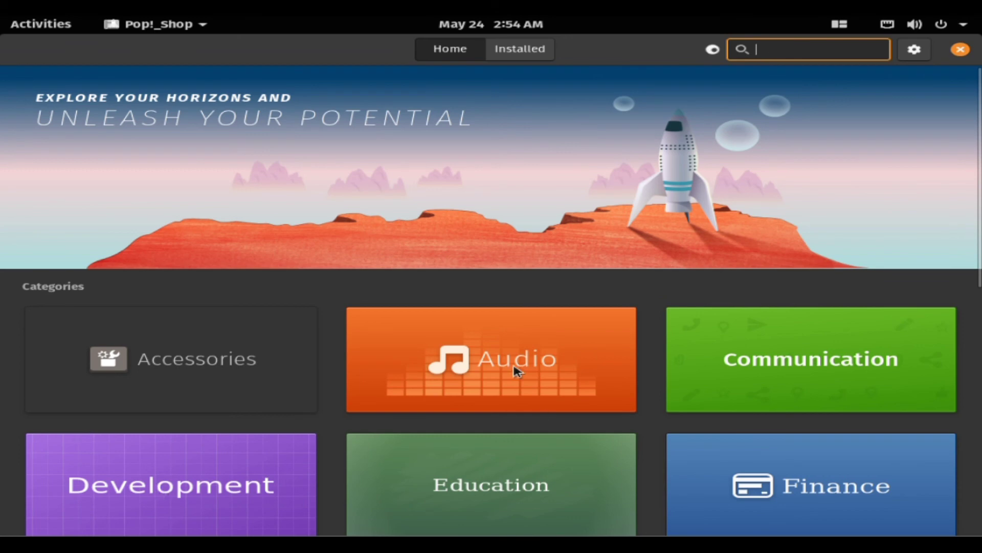
left_click(389, 333)
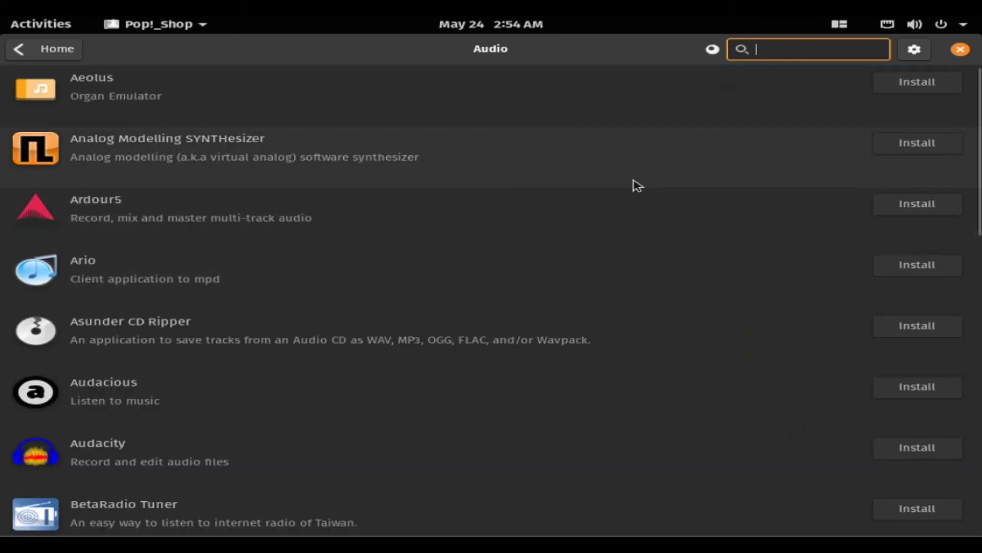
key("alt+Left")
Step: Browse the GAMES category listings and return to the store home
scroll(208, 427, "down", 5)
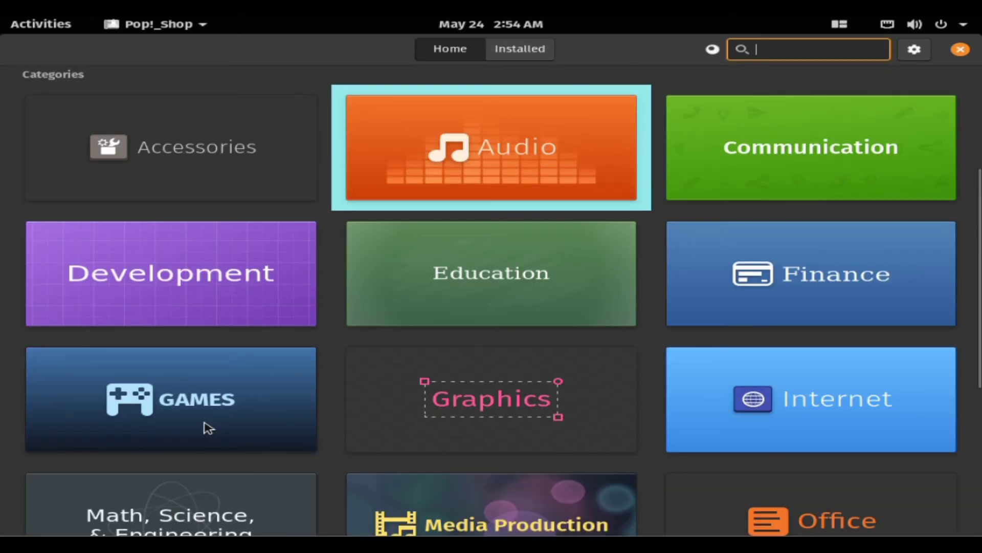
left_click(223, 405)
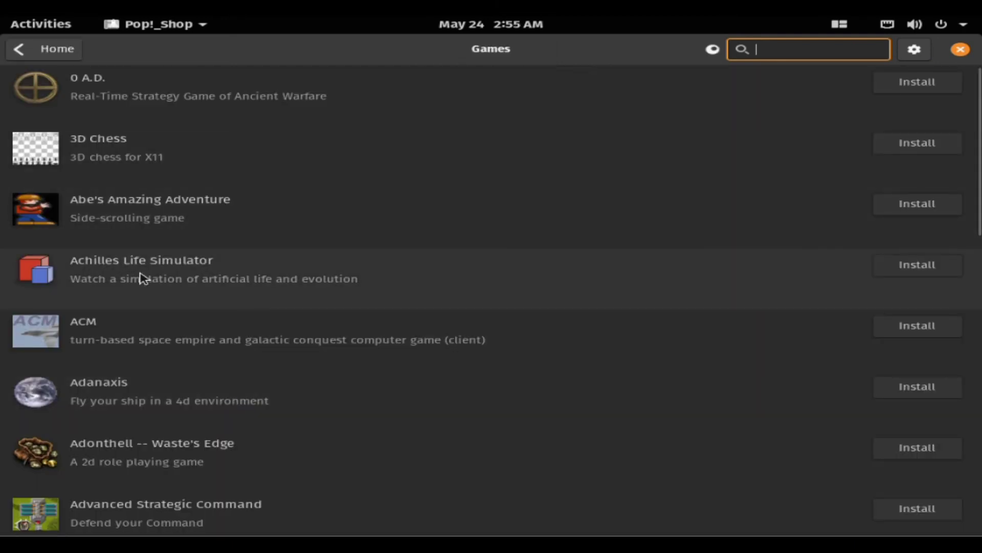
scroll(258, 346, "down", 8)
left_click(19, 49)
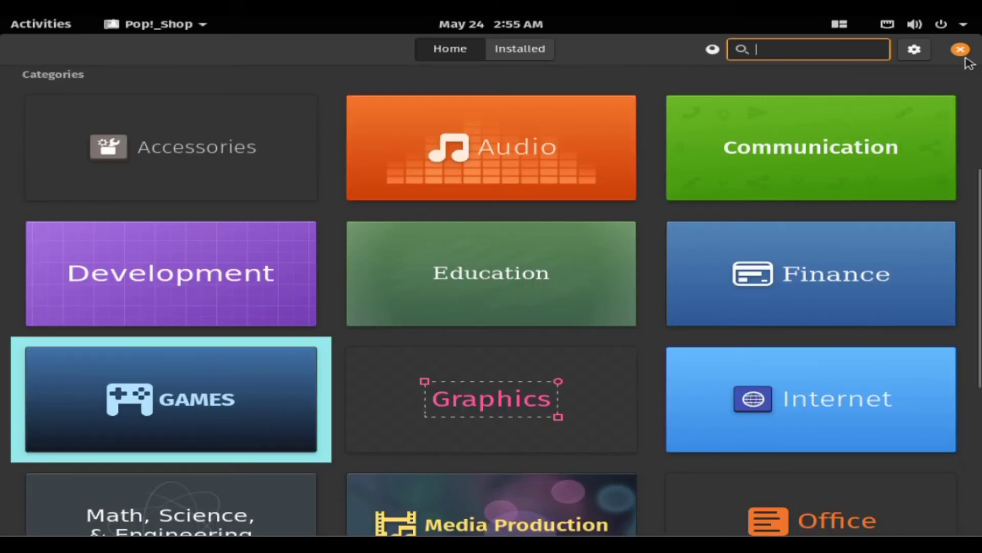
Step: View the Graphics category, then quit Pop!_Shop from its app menu
key("Right")
key("Return")
scroll(914, 164, "down", 10)
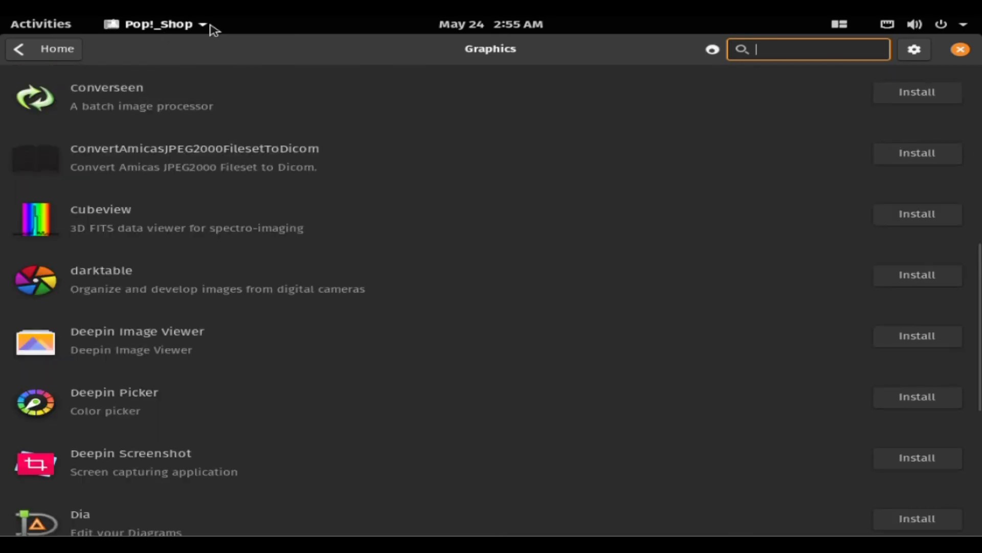
left_click(154, 24)
left_click(62, 143)
key("super")
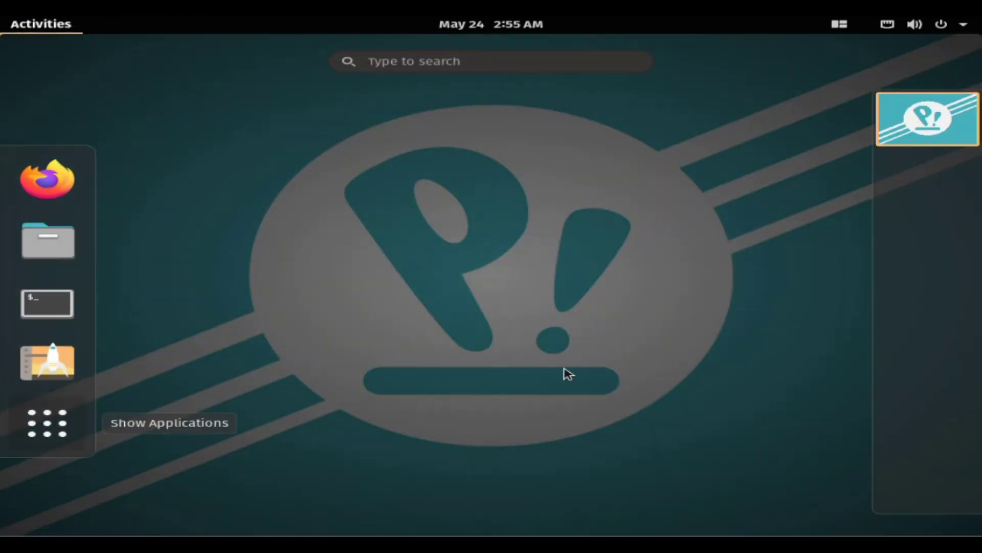
Step: Power off the computer via the system menu's Power Off / Log Out option and confirm
key("super+a")
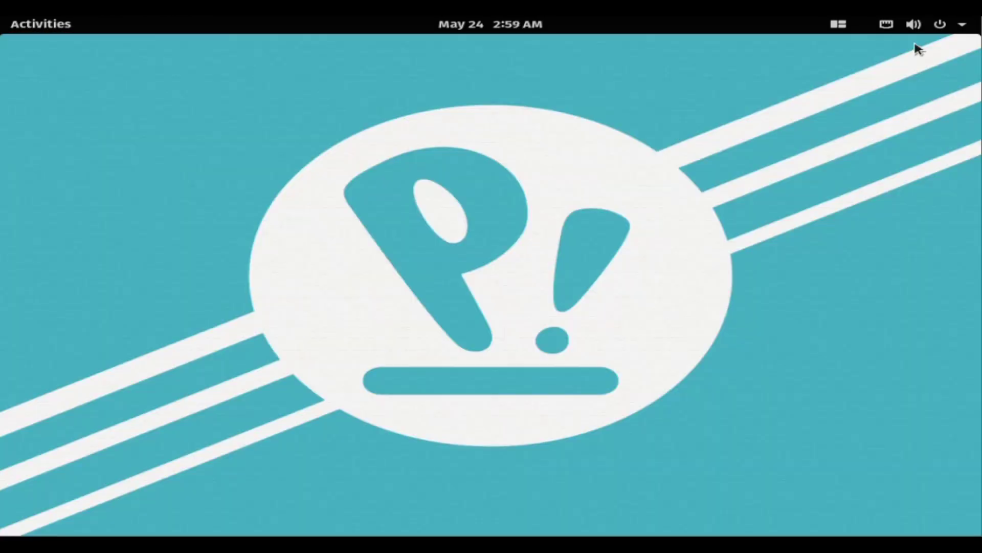
left_click(944, 26)
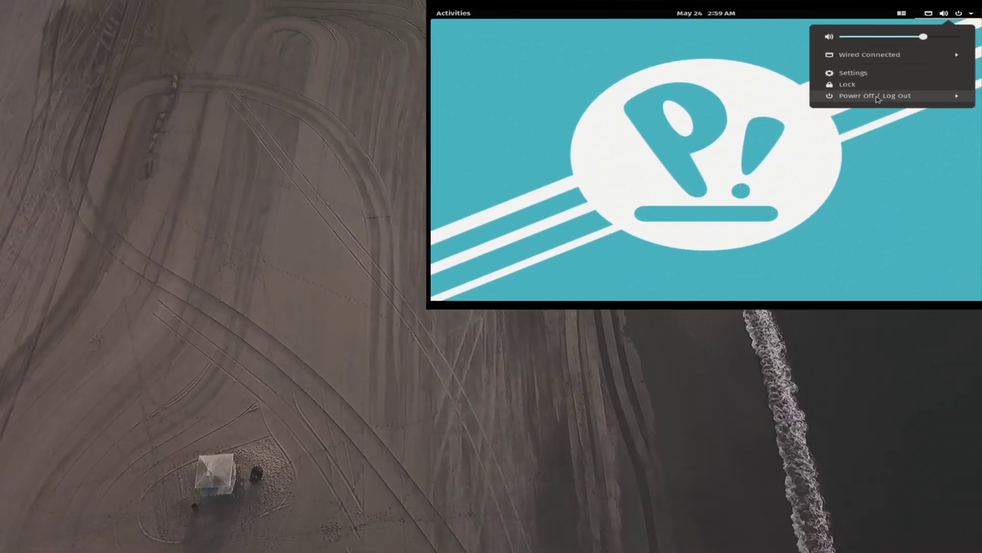
left_click(876, 97)
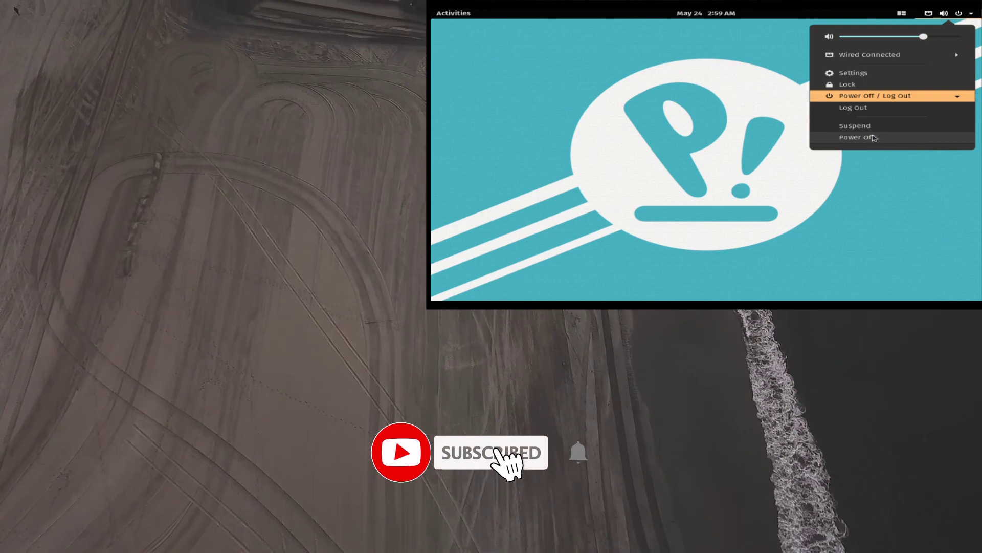
left_click(871, 137)
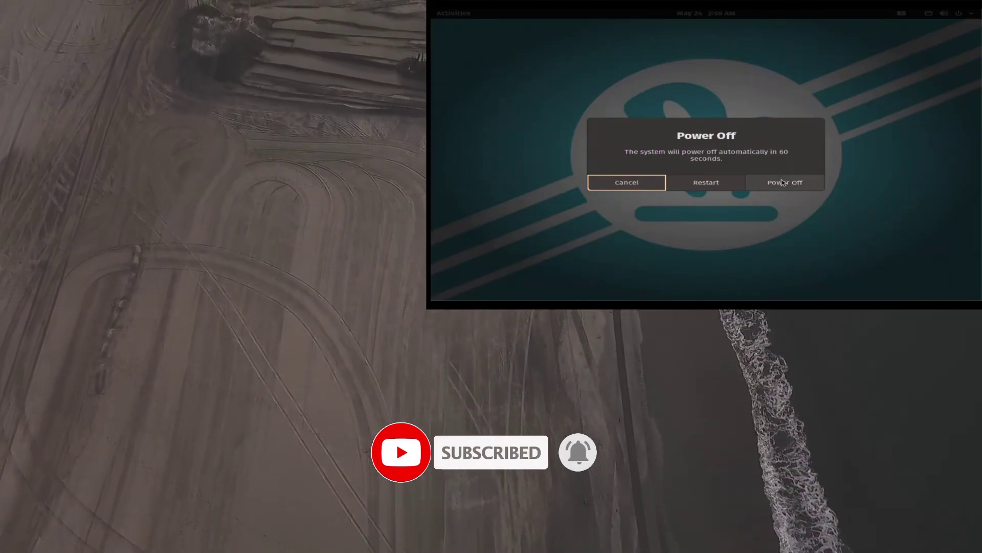
left_click(786, 185)
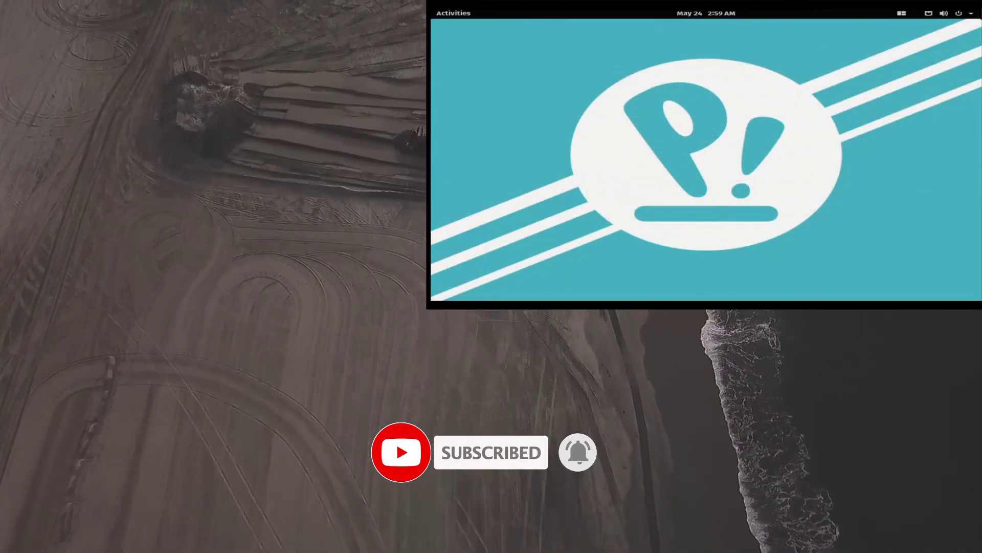